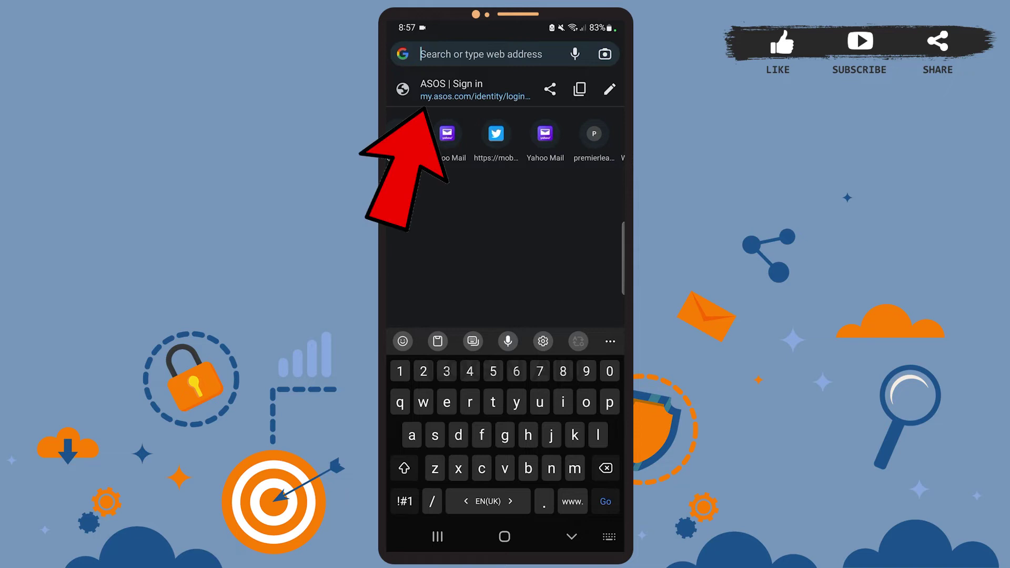
Step: Load the ASOS sign-in page from the suggestion and focus the Email Address field
{"action": "left_click", "coordinate": [474, 89]}
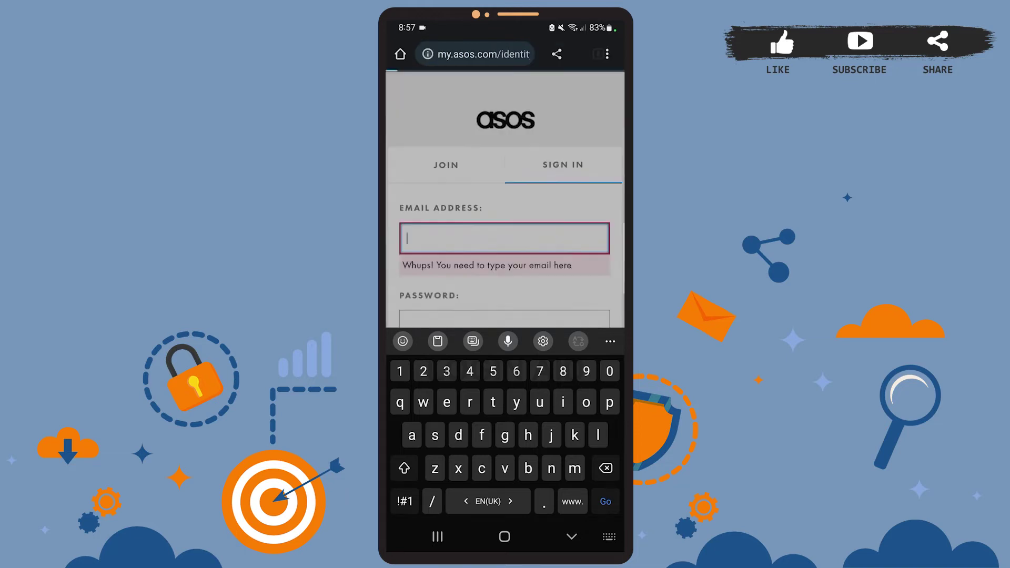
{"action": "scroll", "coordinate": [505, 300], "scroll_direction": "down", "scroll_amount": 2}
{"action": "scroll", "coordinate": [505, 300], "scroll_direction": "up", "scroll_amount": 2}
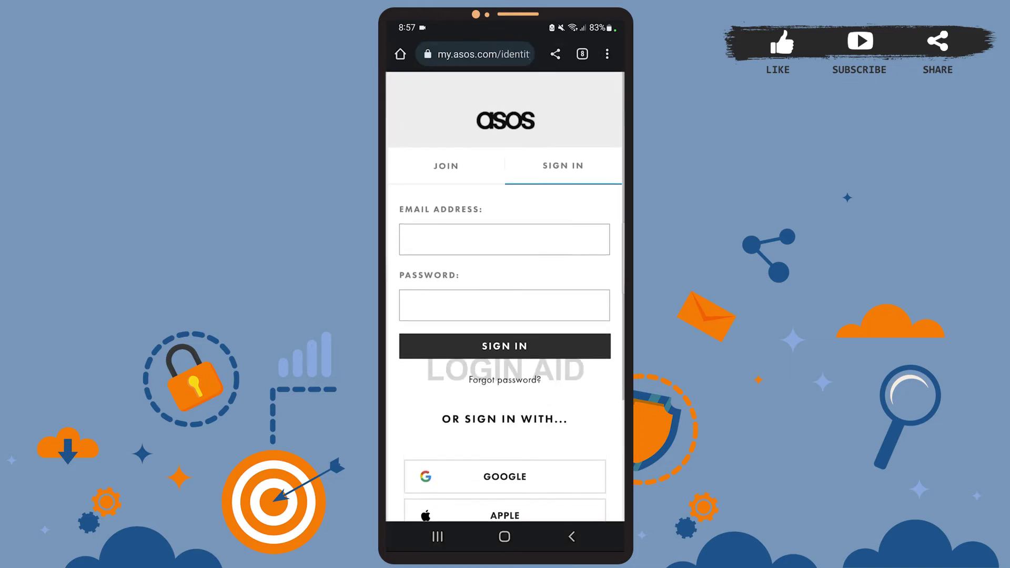
{"action": "scroll", "coordinate": [506, 300], "scroll_direction": "down", "scroll_amount": 2}
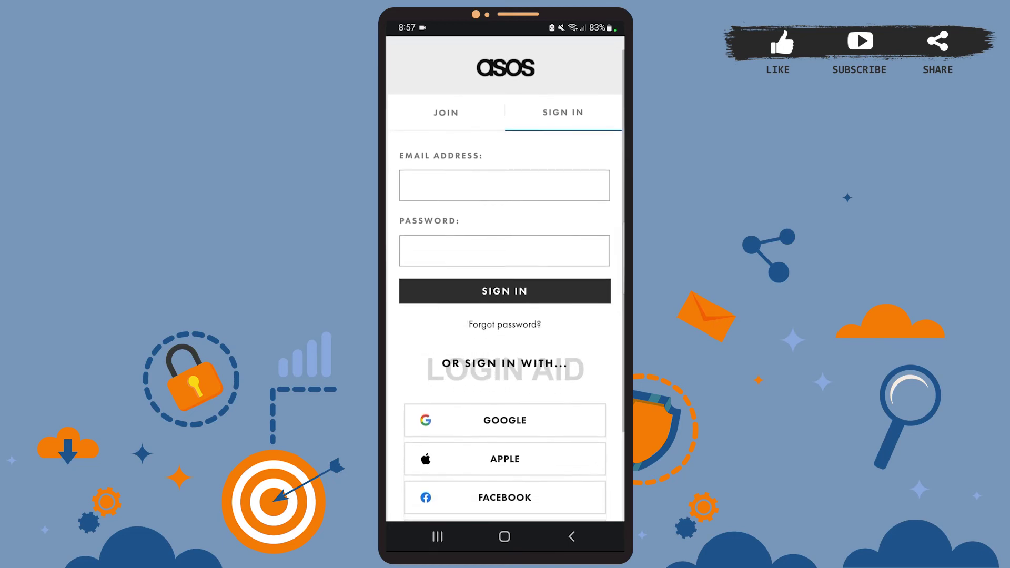
{"action": "scroll", "coordinate": [504, 299], "scroll_direction": "down", "scroll_amount": 1}
{"action": "scroll", "coordinate": [505, 300], "scroll_direction": "down", "scroll_amount": 1}
{"action": "scroll", "coordinate": [505, 300], "scroll_direction": "down", "scroll_amount": 1}
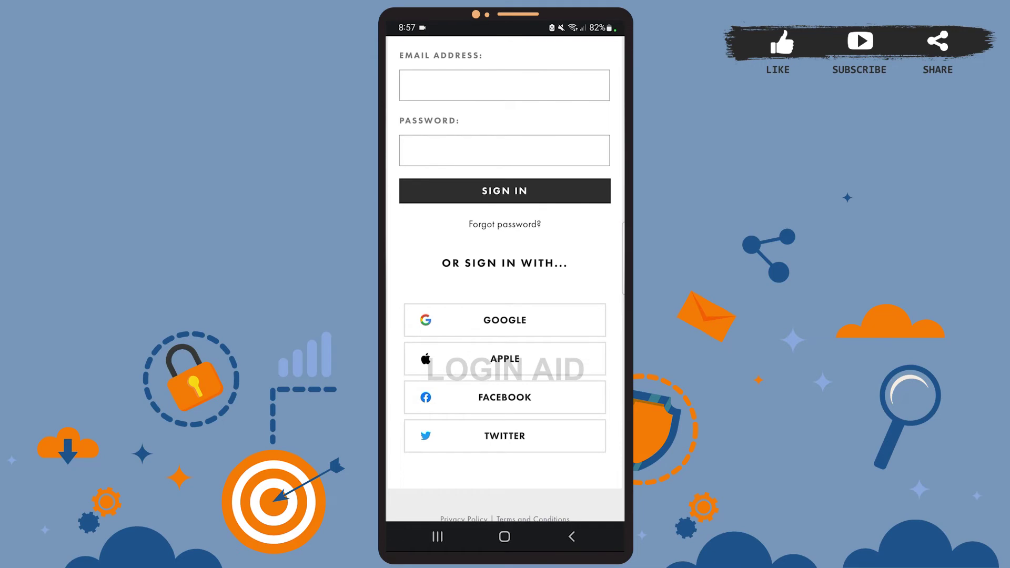
{"action": "scroll", "coordinate": [505, 300], "scroll_direction": "up", "scroll_amount": 1}
{"action": "scroll", "coordinate": [505, 301], "scroll_direction": "up", "scroll_amount": 2}
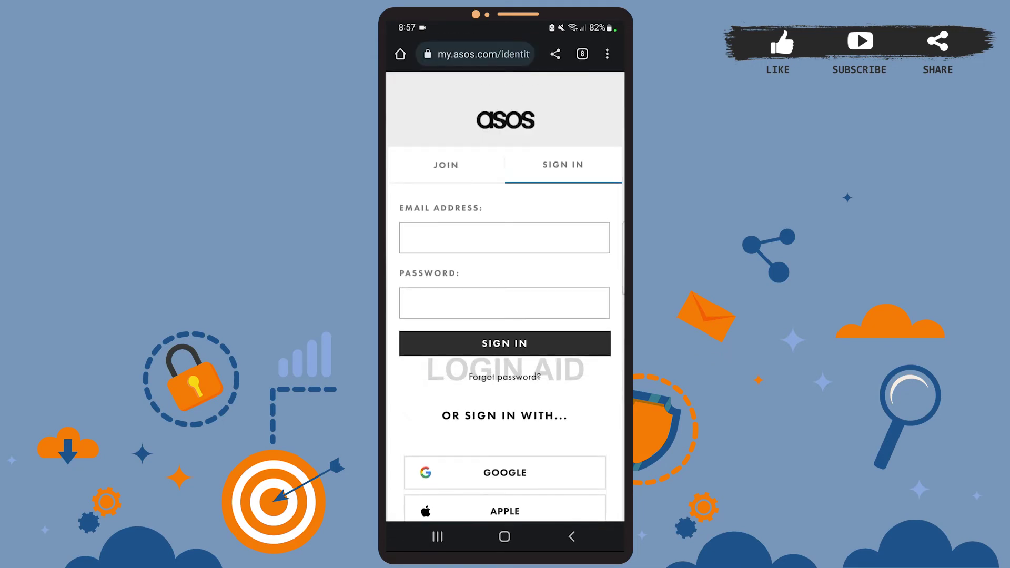
{"action": "left_click", "coordinate": [504, 238]}
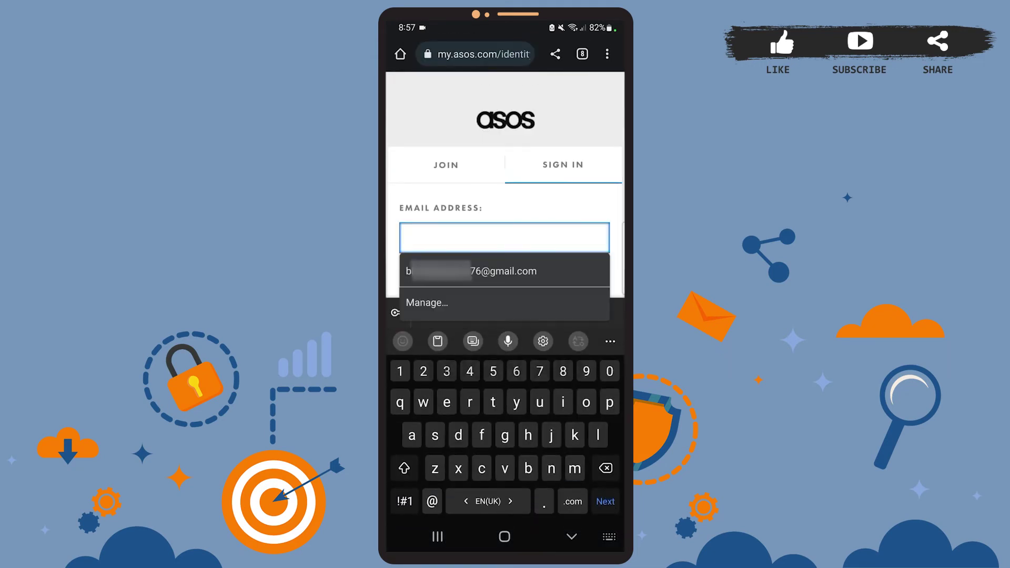
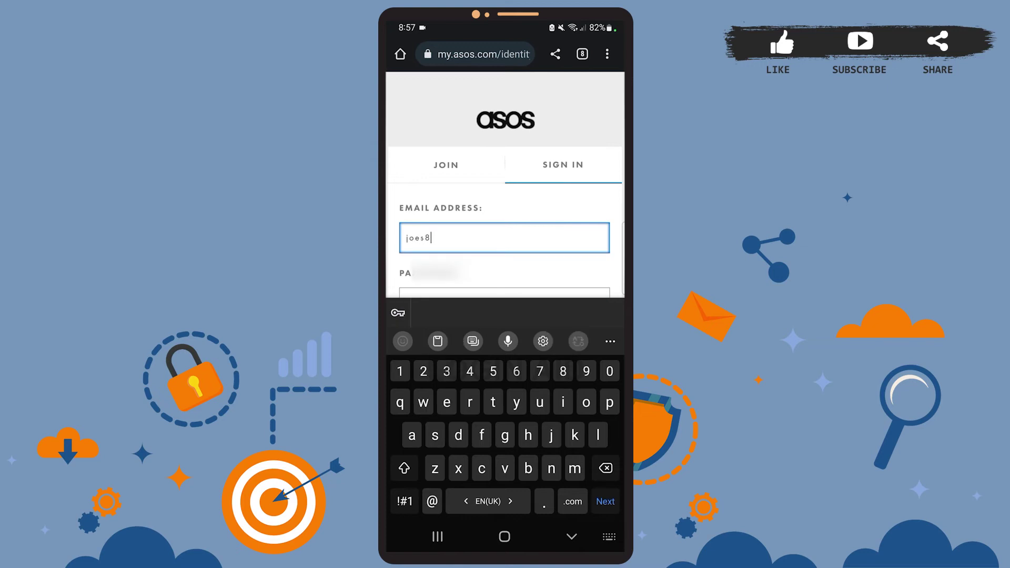
Step: Sign in with the account email and password to reach the My Account menu
{"action": "key", "text": "Tab"}
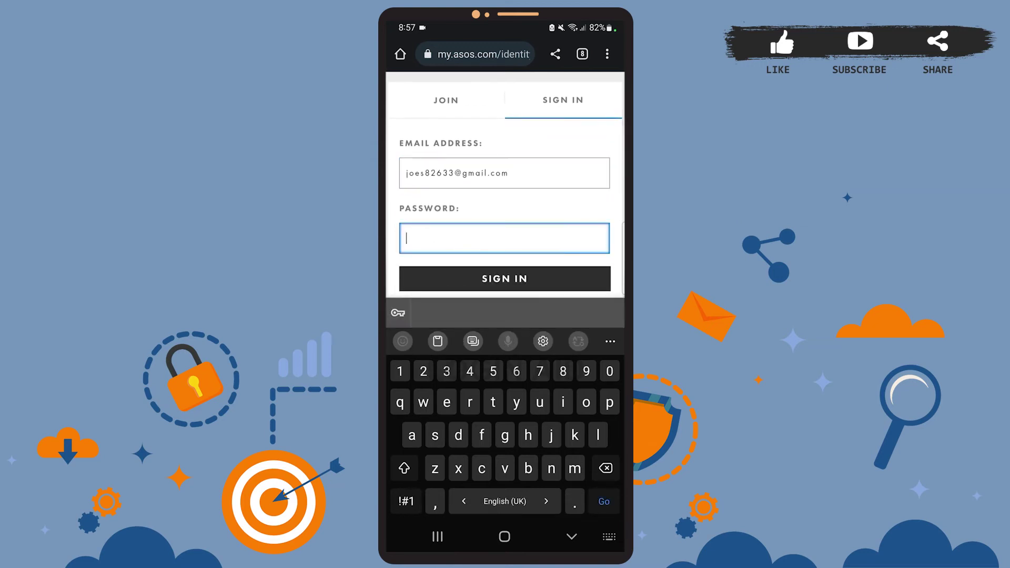
{"action": "type", "text": "••••••••••"}
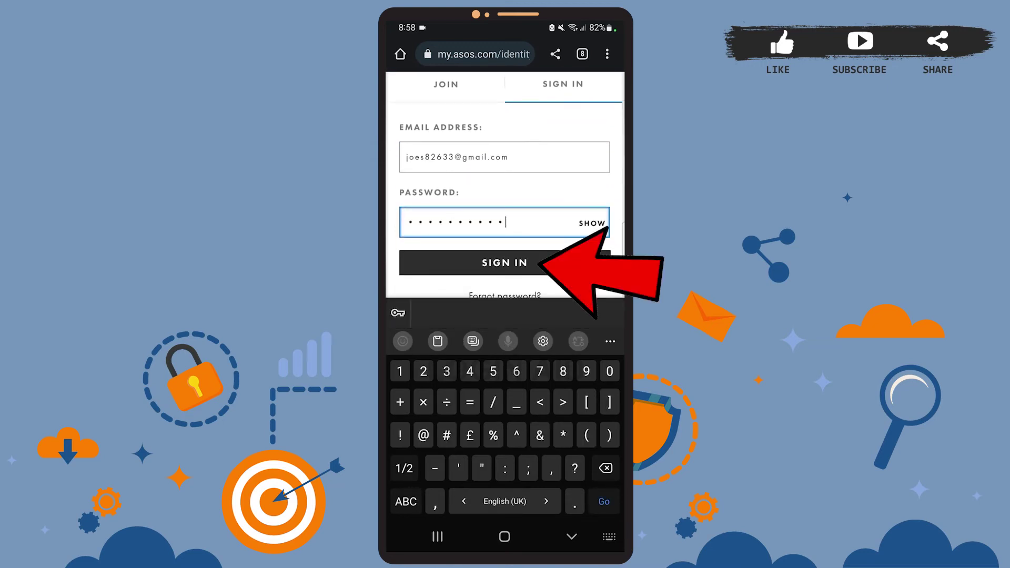
{"action": "key", "text": "Return"}
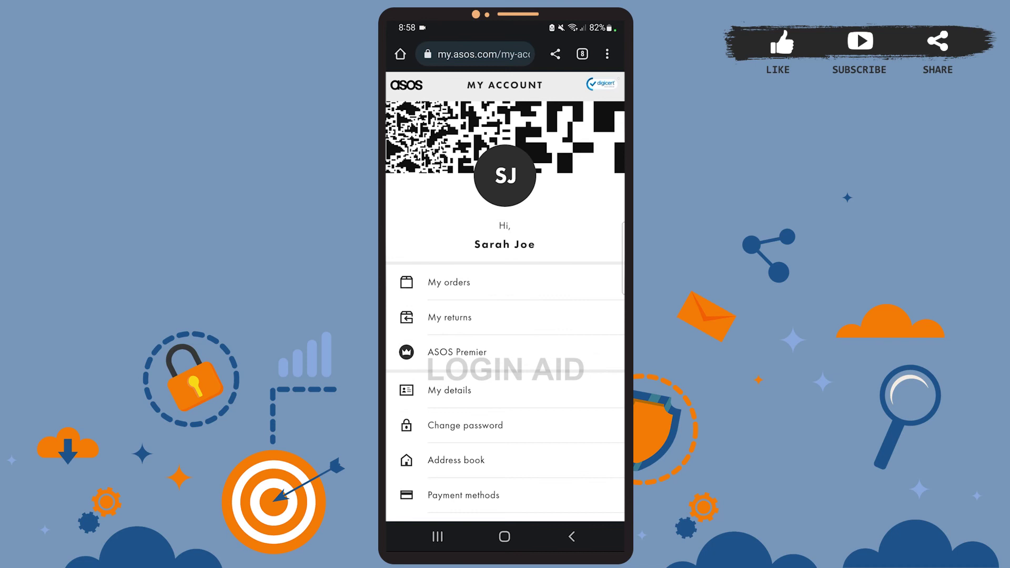
{"action": "scroll", "coordinate": [505, 315], "scroll_direction": "down", "scroll_amount": 1}
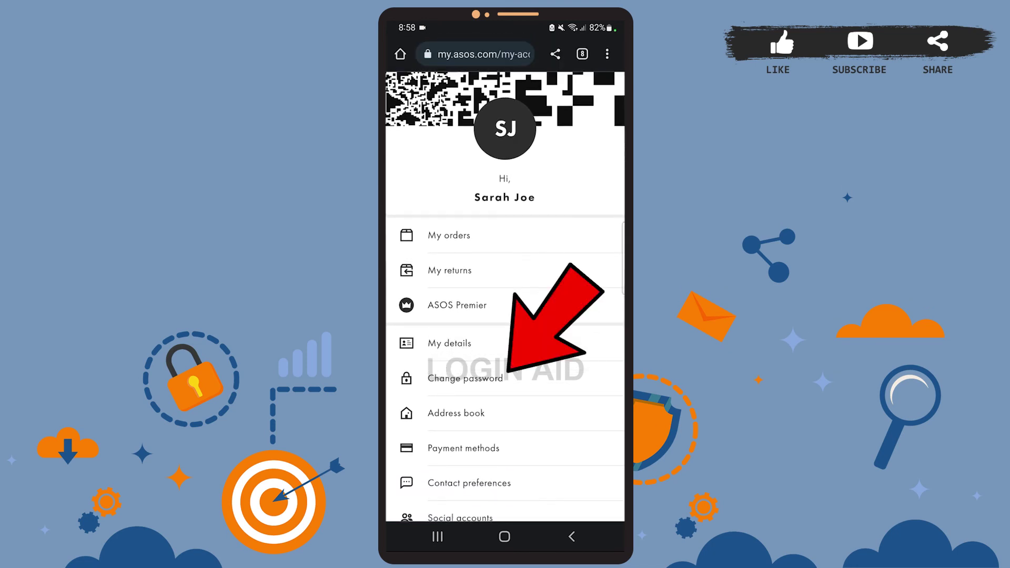
Step: On the Change Password page, enter the current and new passwords and save
{"action": "left_click", "coordinate": [465, 378]}
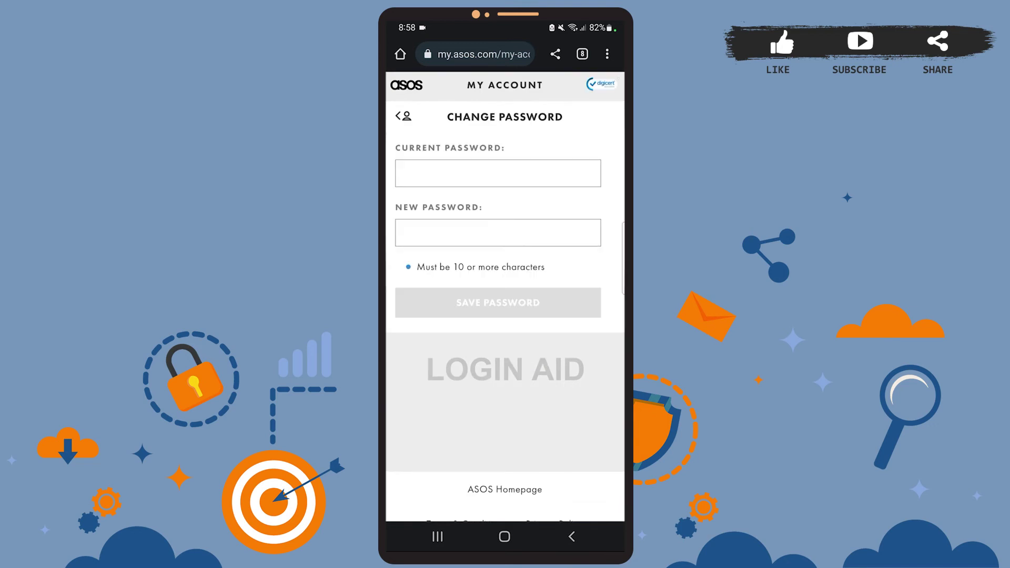
{"action": "left_click", "coordinate": [497, 173]}
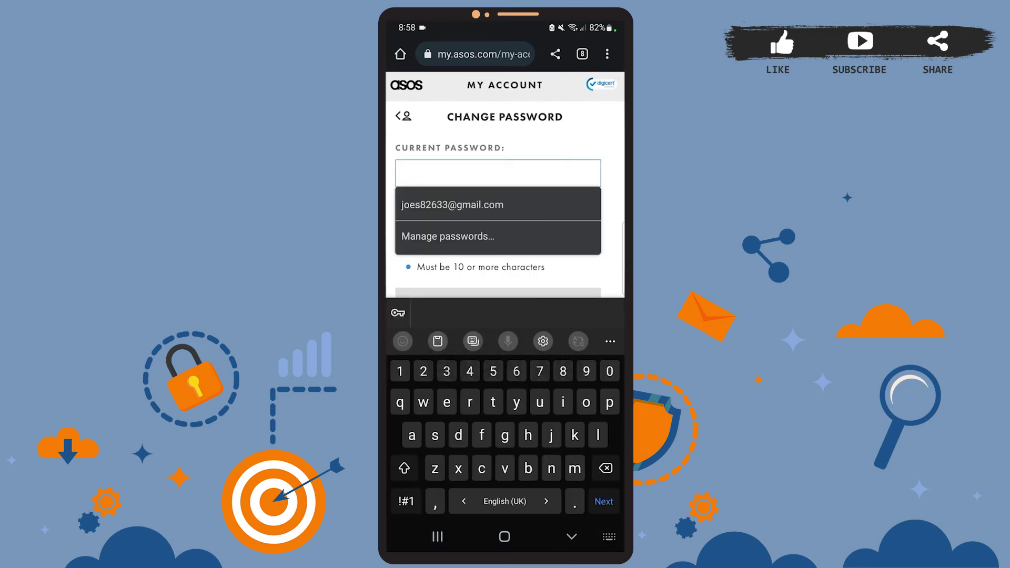
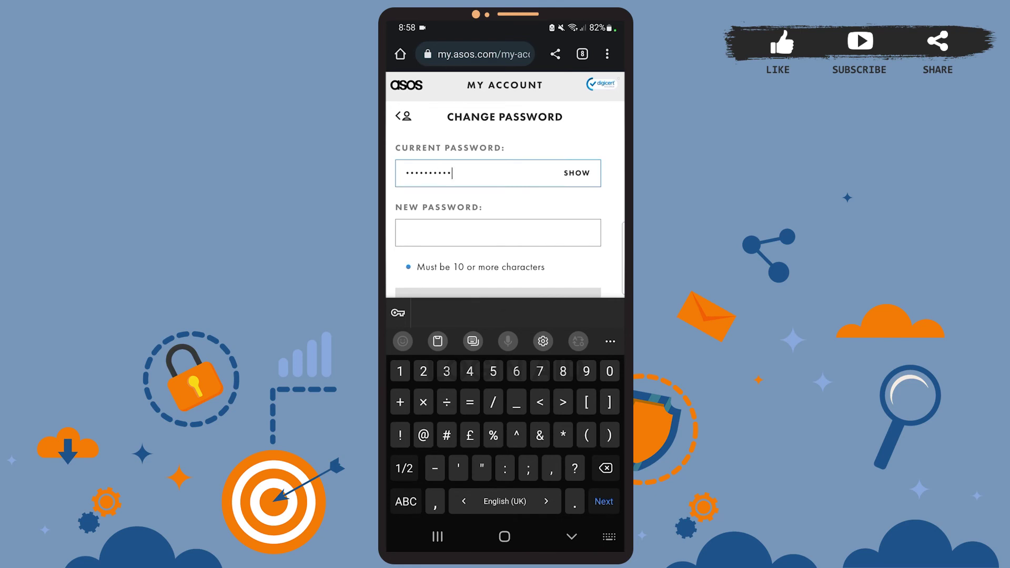
{"action": "key", "text": "Tab"}
{"action": "scroll", "coordinate": [506, 186], "scroll_direction": "down", "scroll_amount": 1}
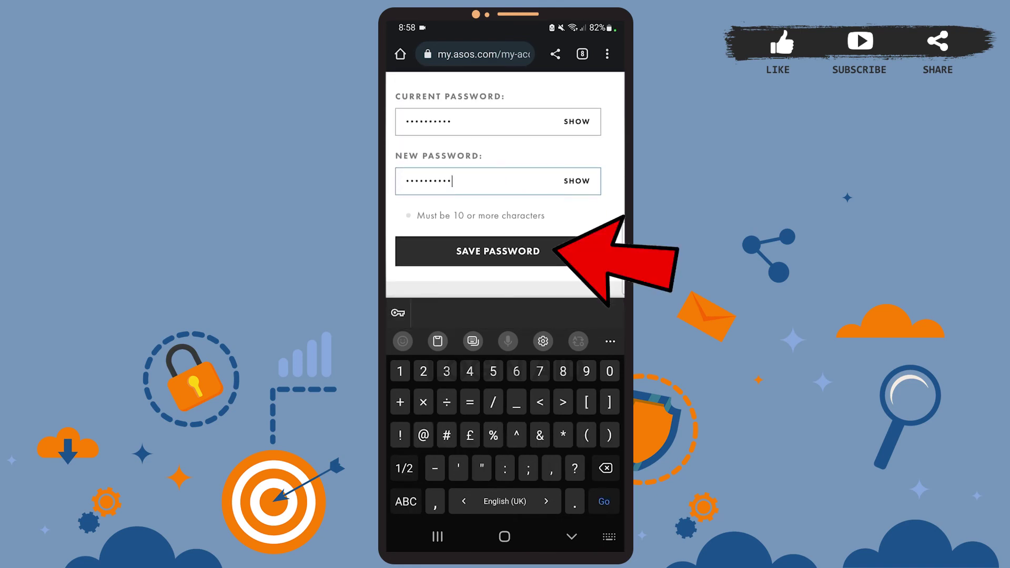
{"action": "left_click", "coordinate": [498, 251]}
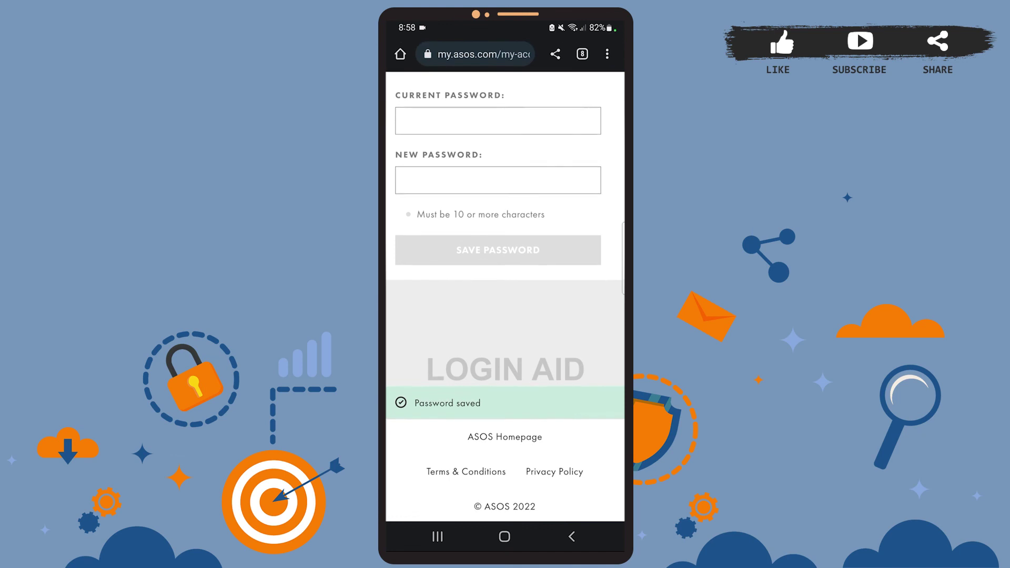
{"action": "scroll", "coordinate": [505, 292], "scroll_direction": "up", "scroll_amount": 1}
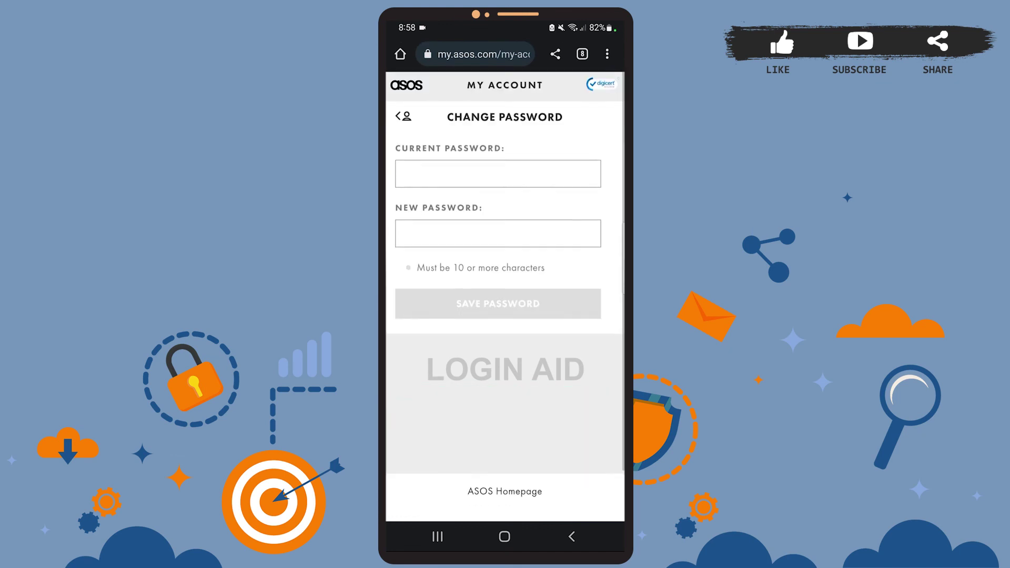